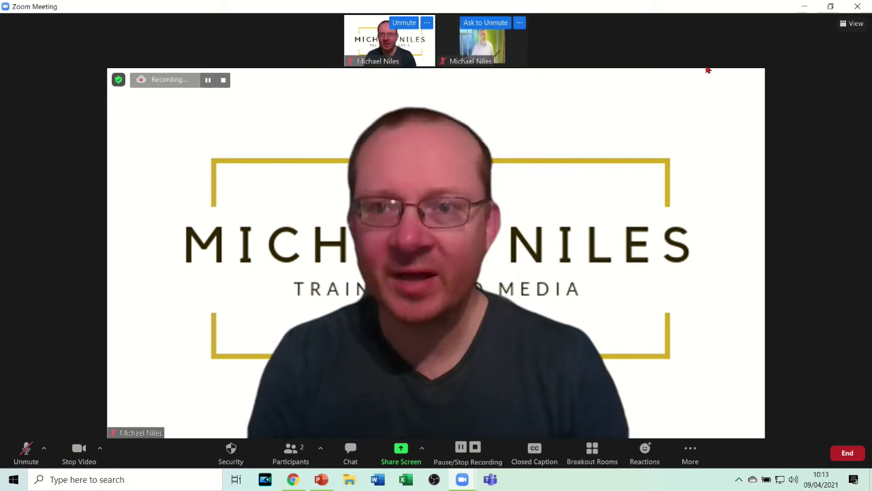
# Minimize the Zoom meeting and close the Zoom home window to reach the Google Slides presentation.
pyautogui.click(804, 6)
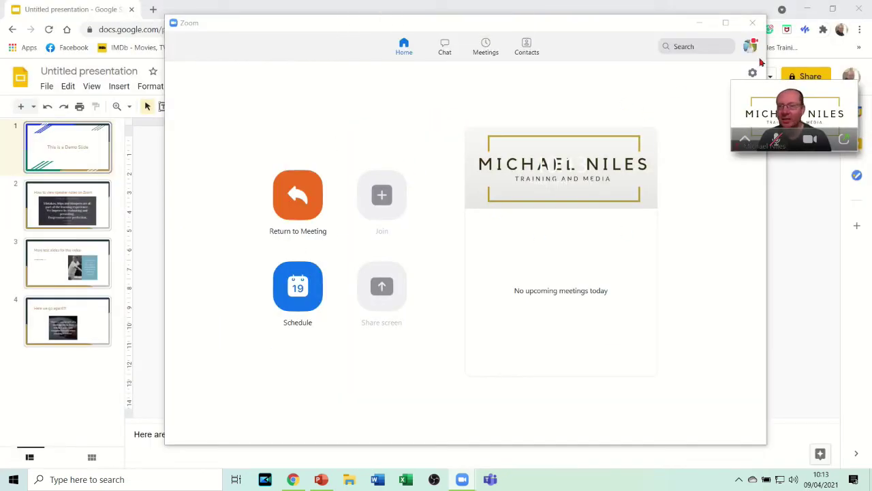
pyautogui.click(752, 22)
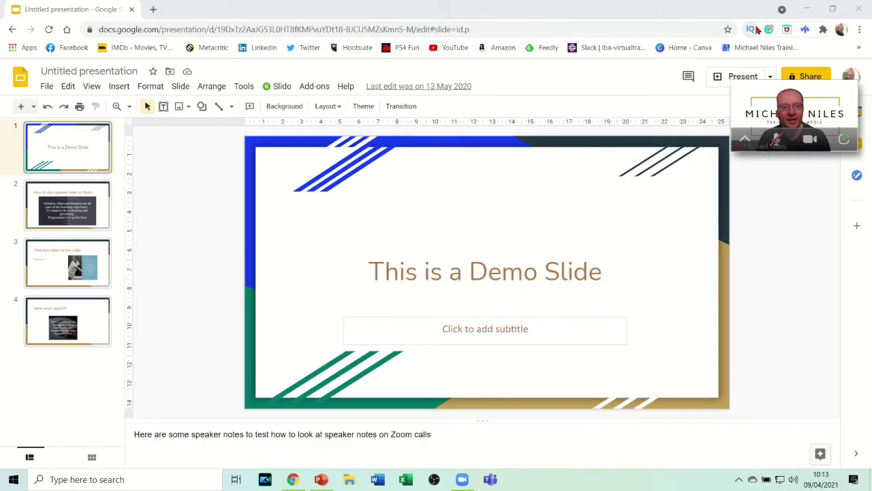
# Hide the browser's bookmarks bar and move the floating meeting video clear of the Present and Share controls.
pyautogui.click(859, 48)
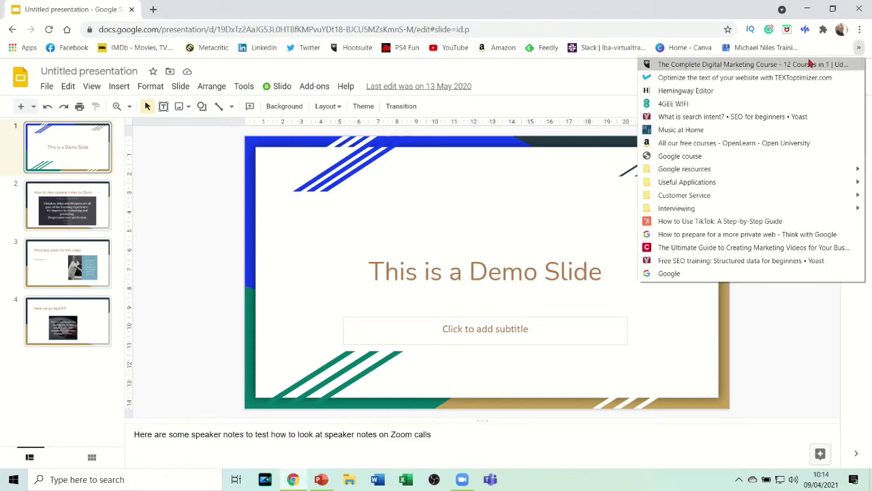
pyautogui.click(862, 30)
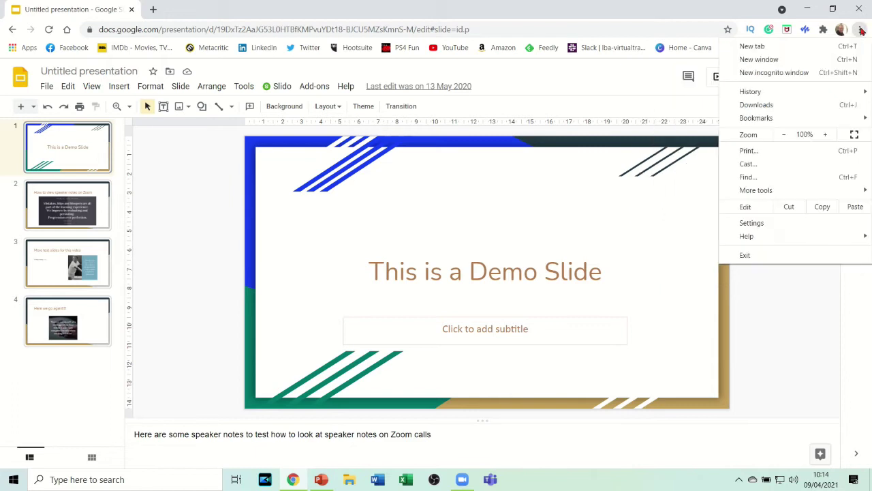
pyautogui.moveTo(793, 118)
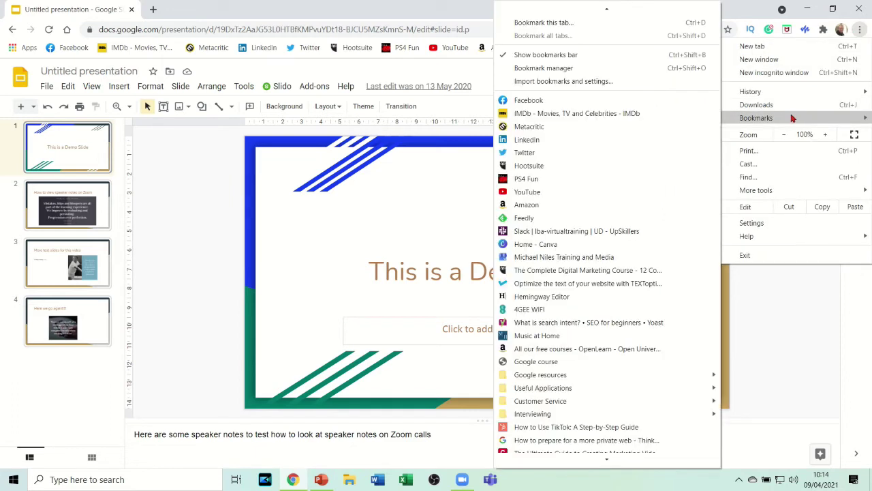
pyautogui.click(551, 58)
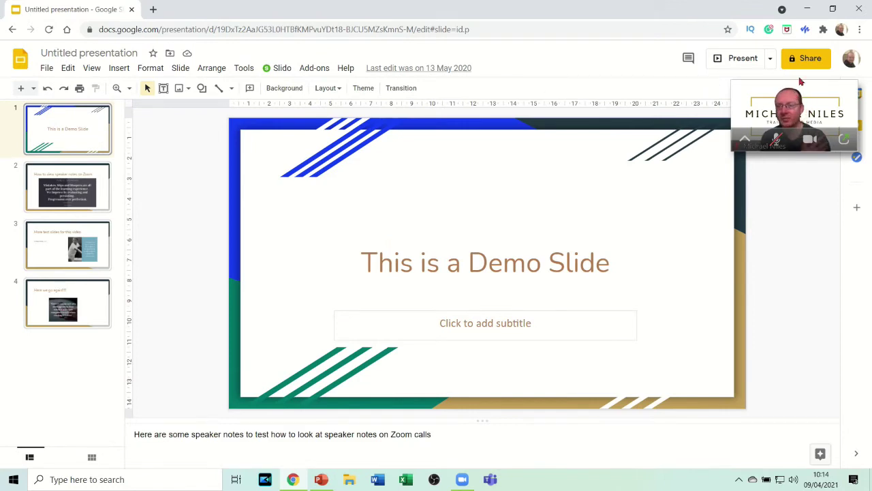
pyautogui.moveTo(790, 101); pyautogui.dragTo(817, 214)
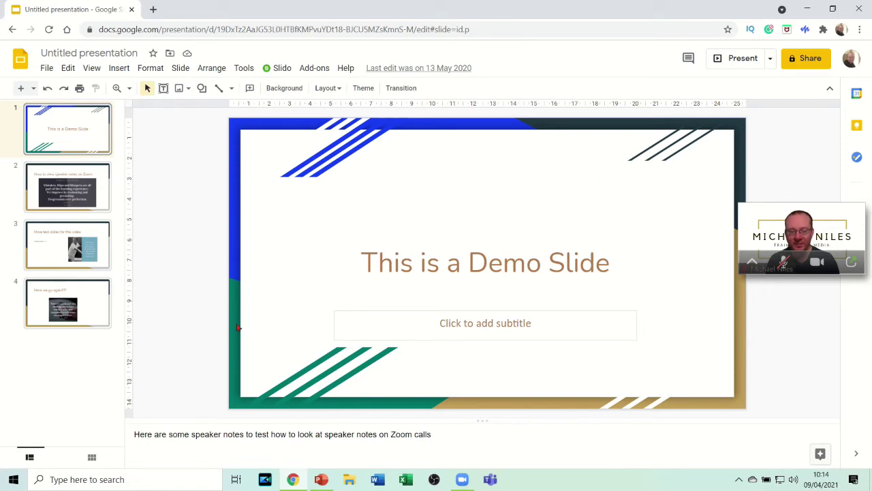
# Start the slideshow in presenter view and take the slide window out of full screen.
pyautogui.click(771, 60)
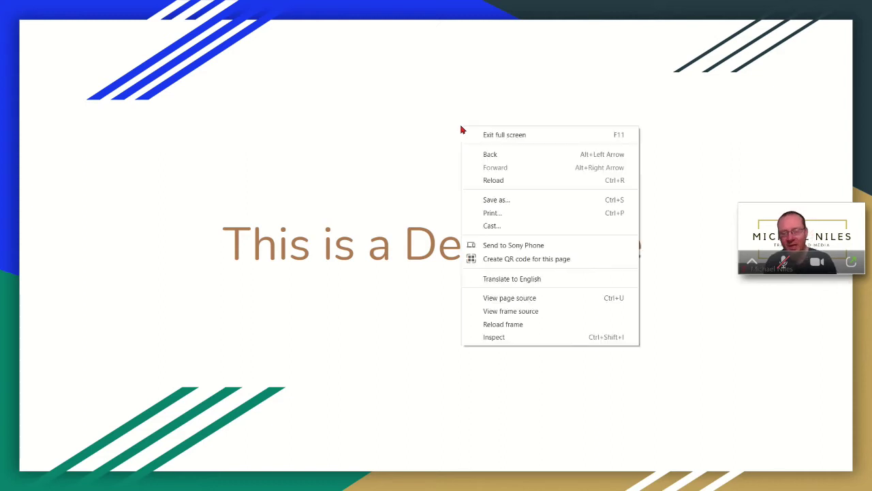
pyautogui.click(520, 135)
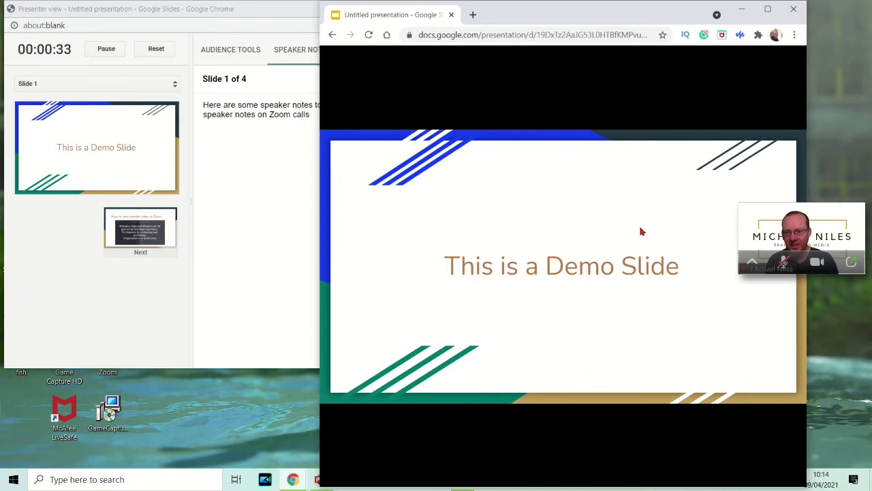
# With the presenter view in front, go to slide 4 and back to slide 2, and shift the slideshow window clear of the meeting video.
pyautogui.click(176, 14)
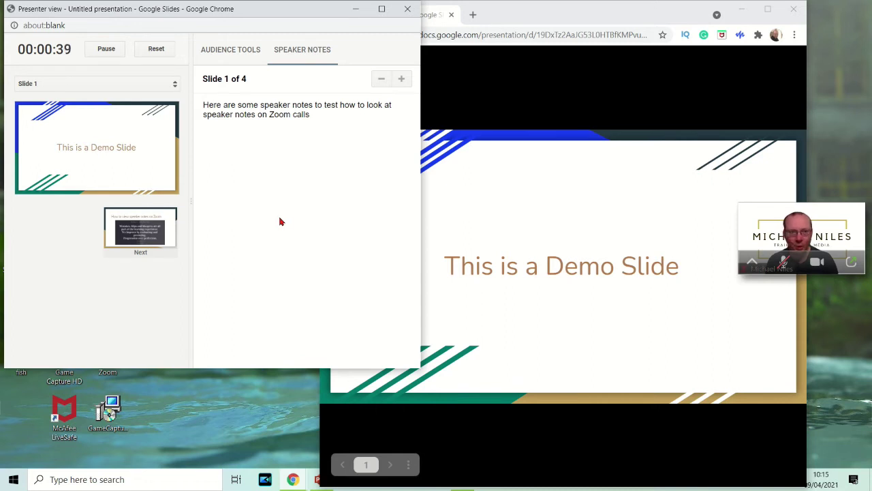
pyautogui.scroll(-3, 524, 303)
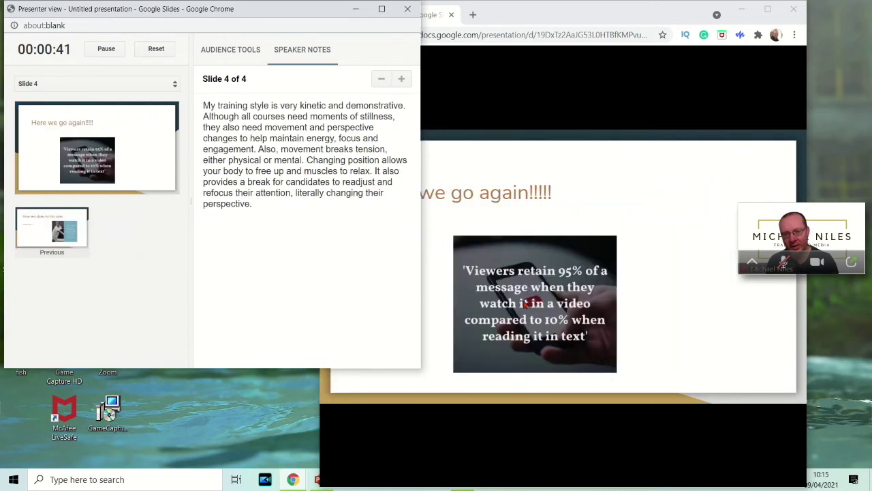
pyautogui.scroll(2, 525, 304)
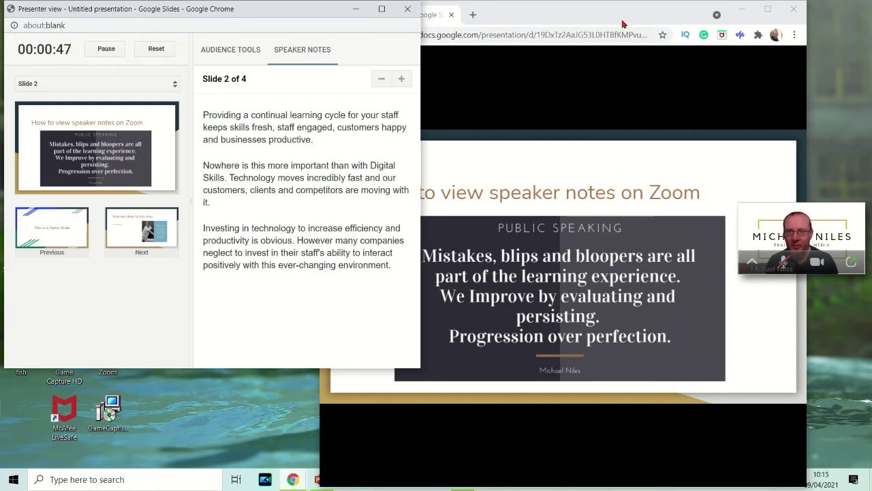
pyautogui.moveTo(620, 15); pyautogui.dragTo(576, 6)
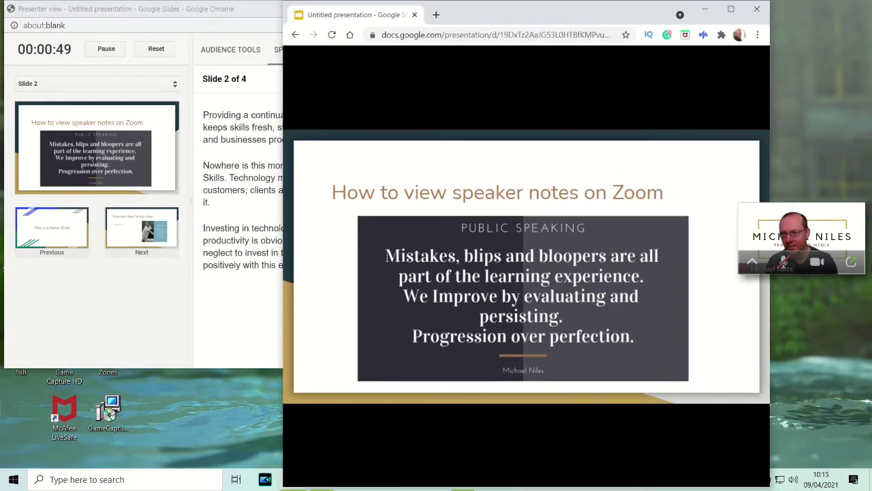
# Return to the Zoom meeting and share only the Untitled presentation Google Slides window.
pyautogui.click(855, 268)
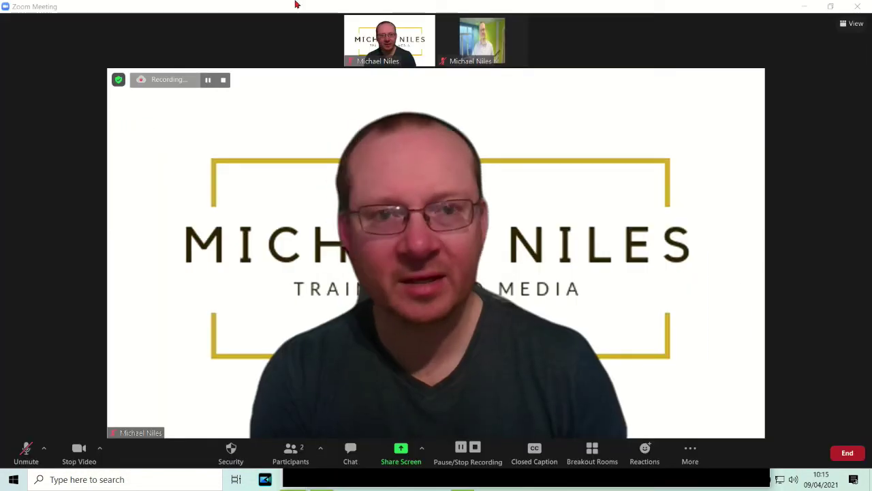
pyautogui.click(401, 453)
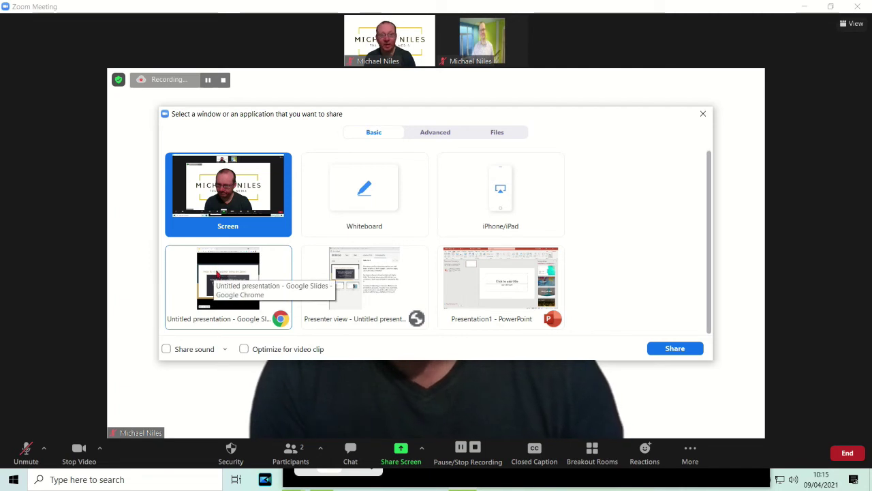
pyautogui.click(217, 273)
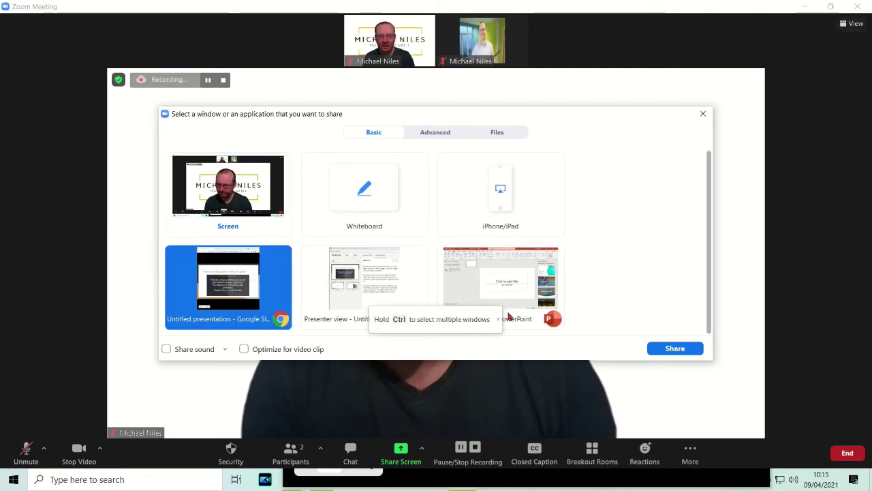
pyautogui.click(674, 348)
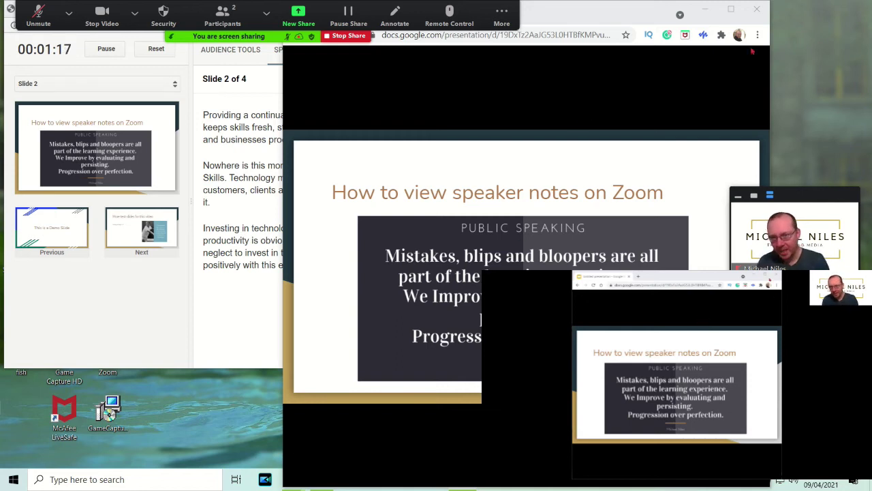
# Maximize the shared slideshow window and reposition the floating meeting controls over the browser's tab strip.
pyautogui.click(730, 11)
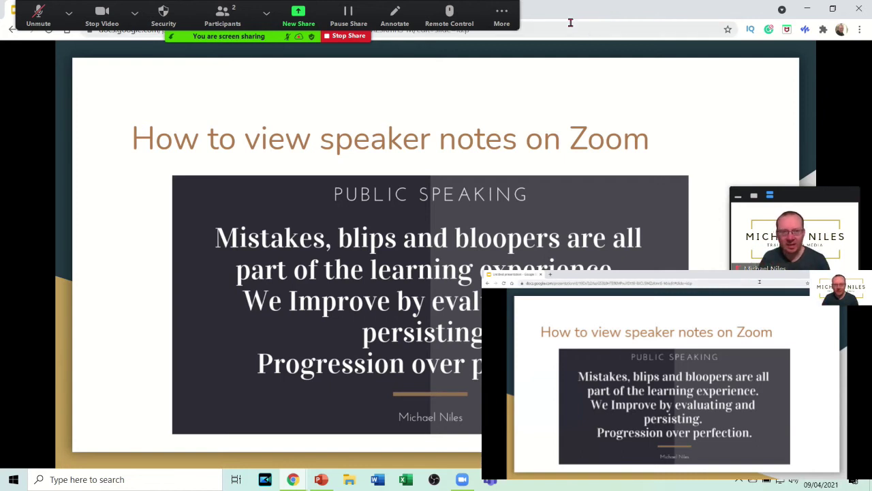
pyautogui.click(394, 14)
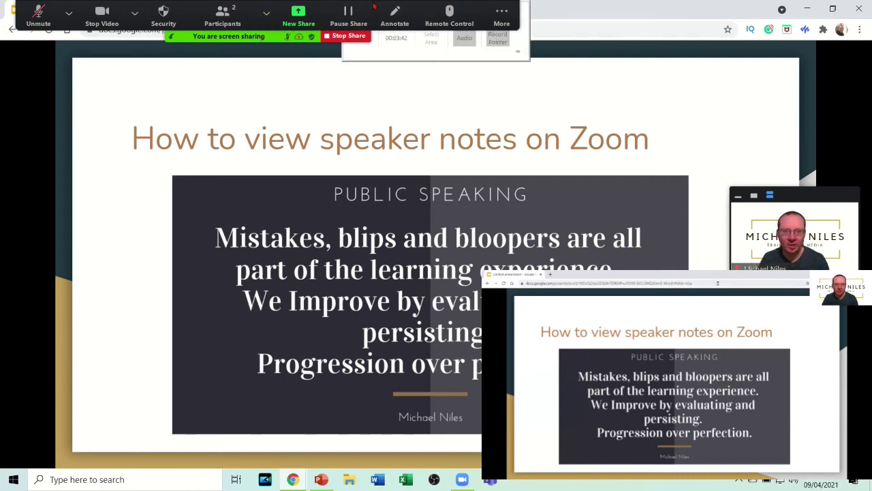
pyautogui.moveTo(368, 4); pyautogui.dragTo(430, 465)
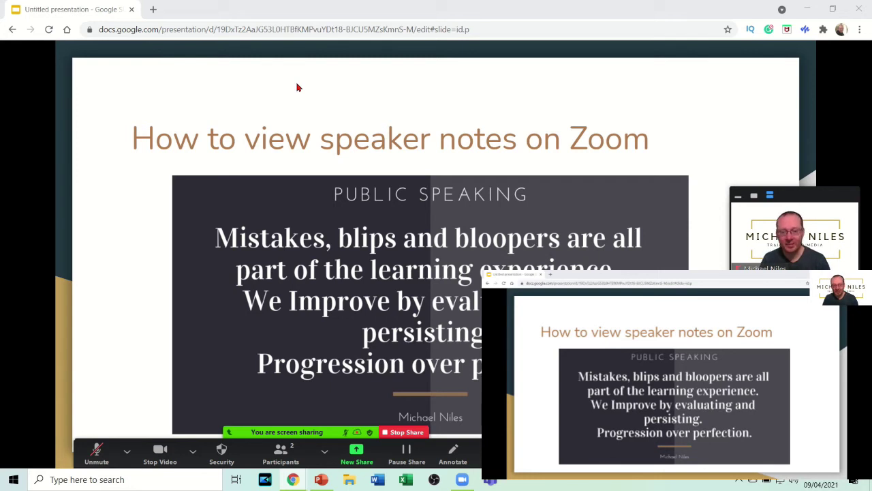
pyautogui.moveTo(477, 447); pyautogui.dragTo(518, 7)
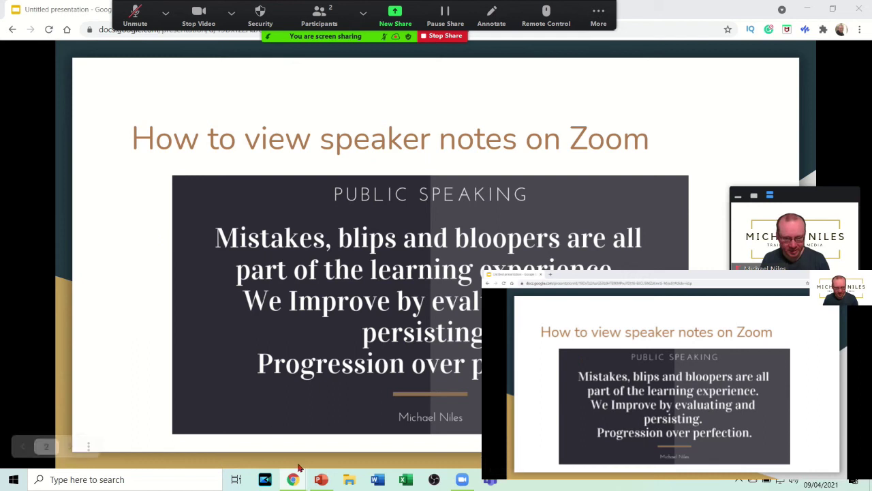
# Bring the presenter view over the shared slideshow, go back to slide 1 and advance one slide at a time to slide 4.
pyautogui.moveTo(293, 481)
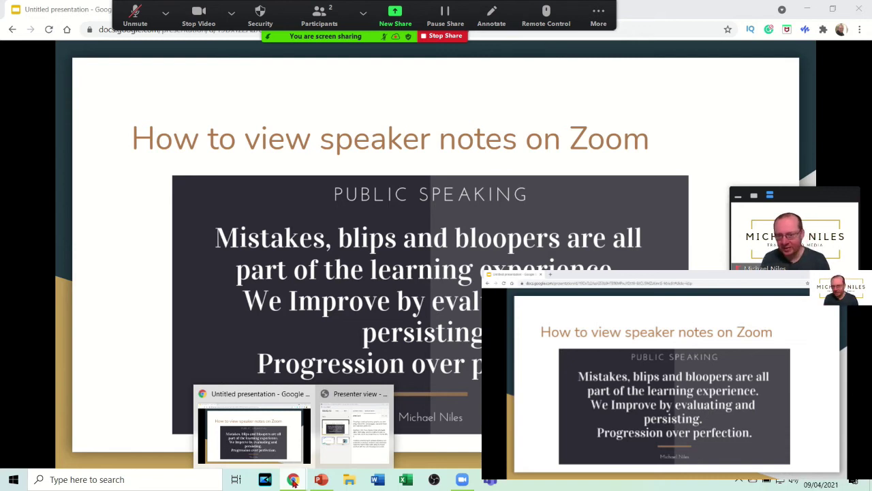
pyautogui.click(346, 397)
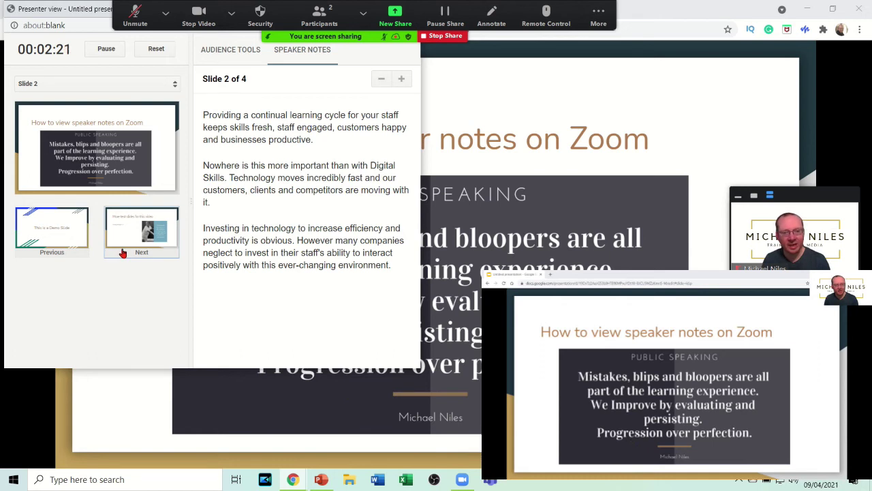
pyautogui.press('Left')
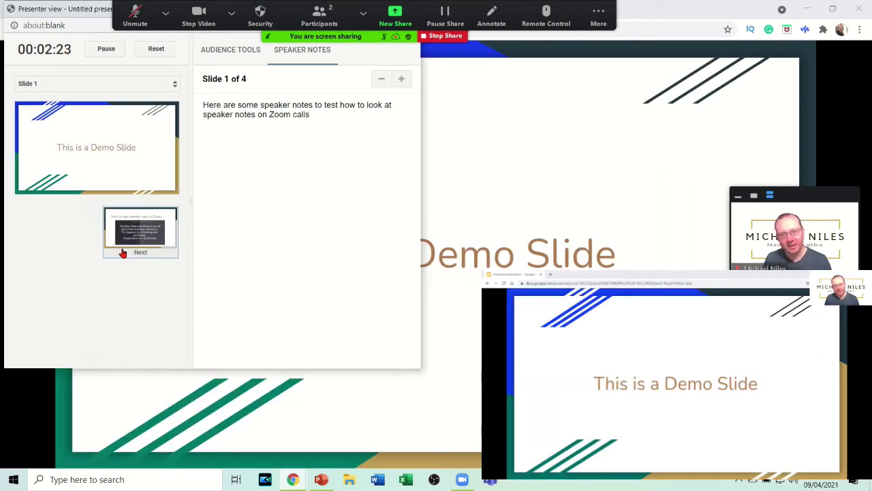
pyautogui.click(122, 253)
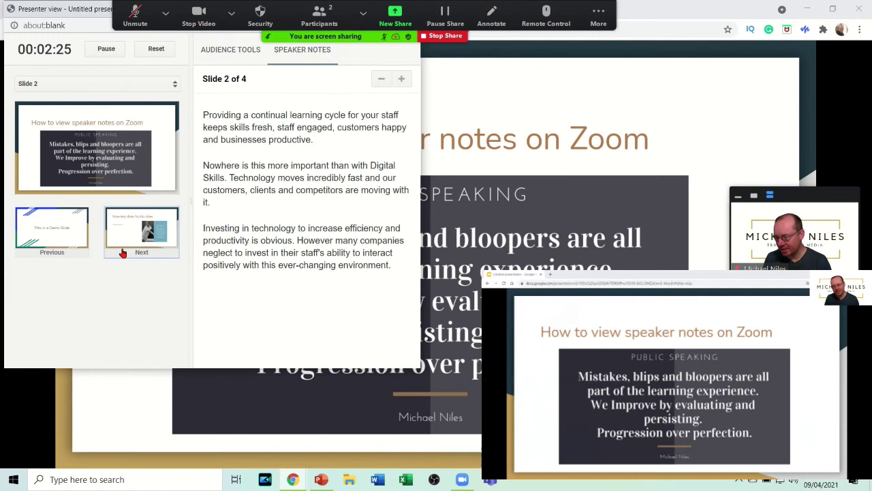
pyautogui.click(123, 253)
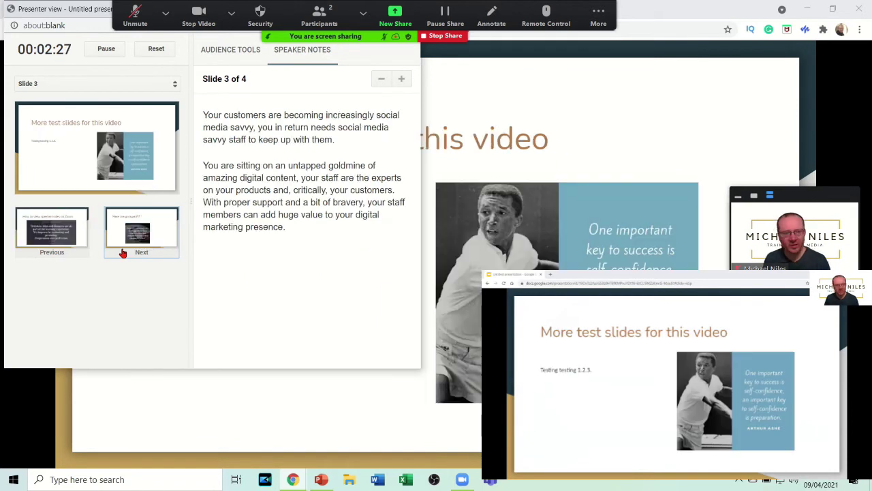
pyautogui.click(123, 253)
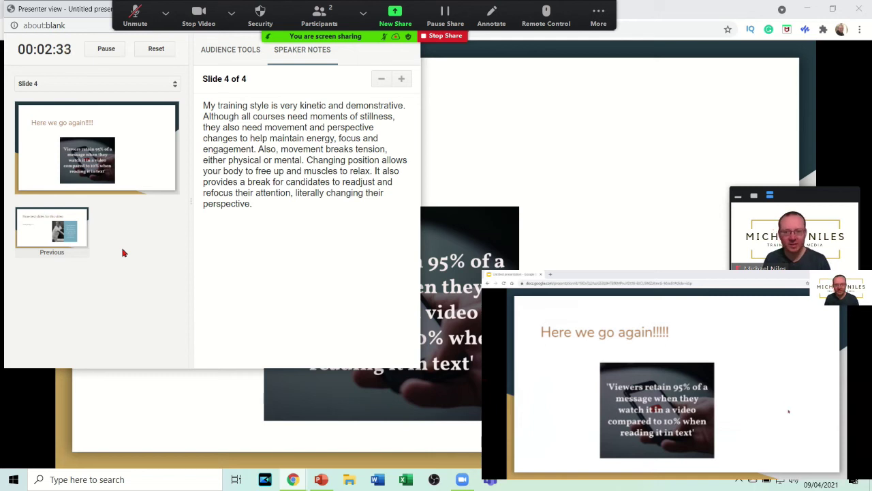
# Bring the presenter view back in front of the shared slideshow and open the additional meeting options.
pyautogui.click(665, 111)
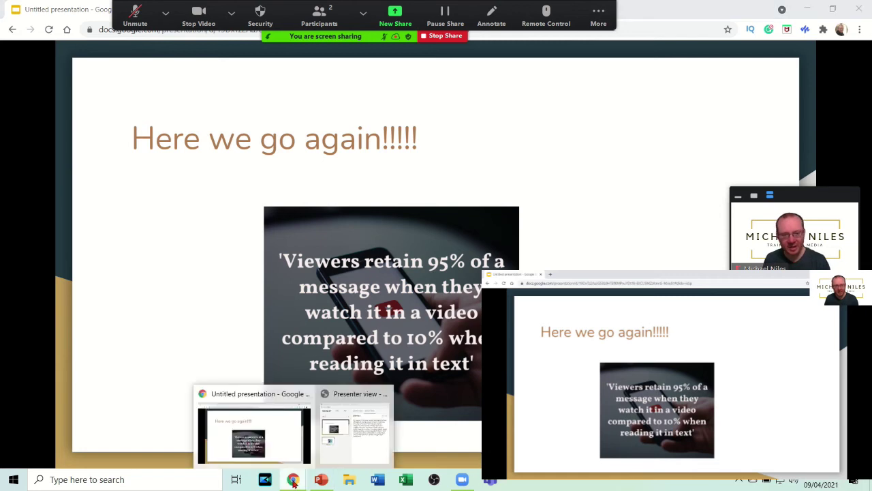
pyautogui.click(362, 401)
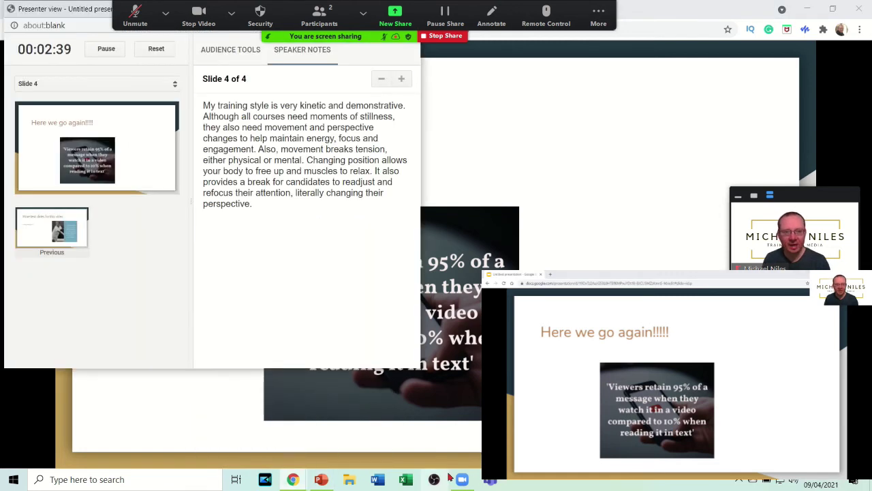
pyautogui.moveTo(451, 478)
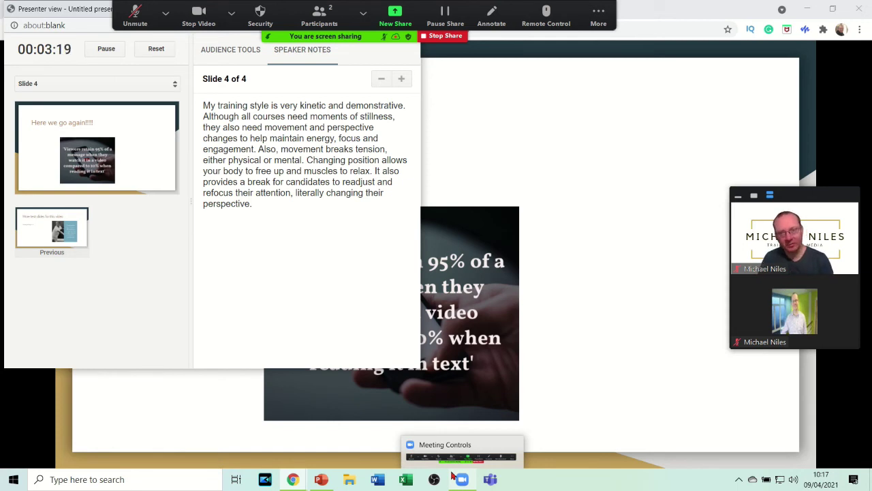
pyautogui.click(598, 13)
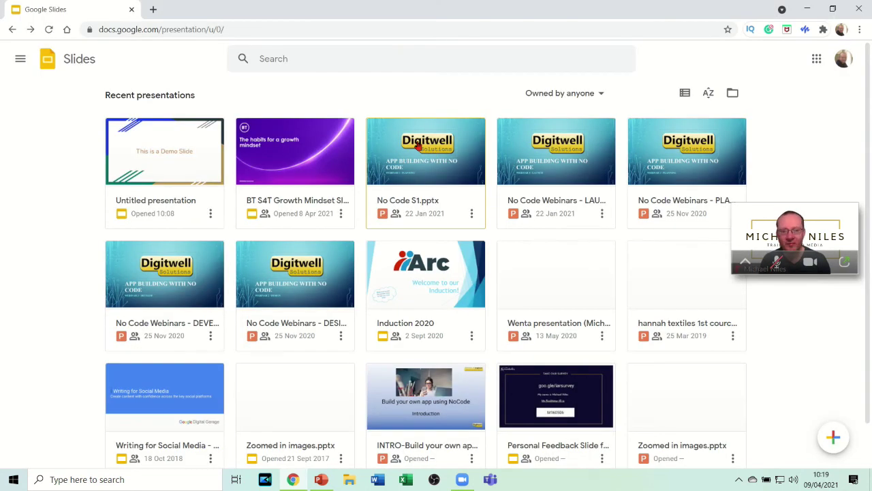
# Open the Untitled presentation from the recent presentations in Google Slides.
pyautogui.scroll(-1, 91, 138)
pyautogui.scroll(1, 136, 164)
pyautogui.click(154, 172)
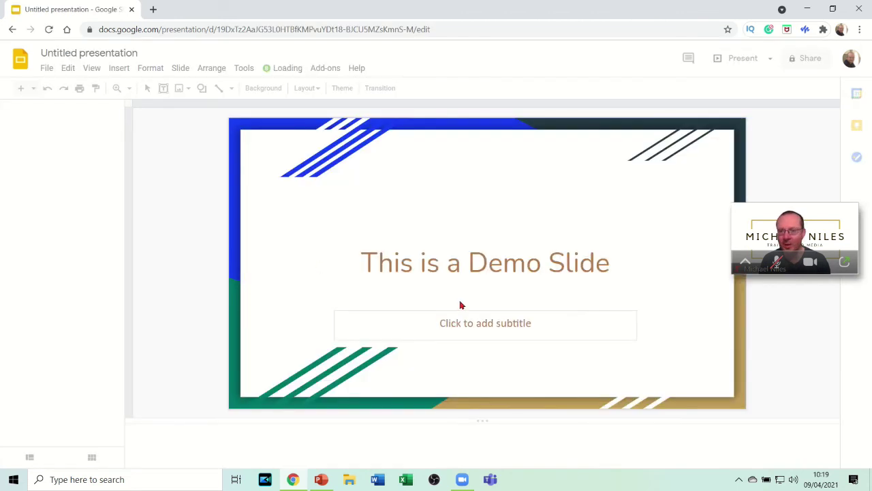
# Present the reopened Untitled presentation in presenter view and exit full screen on its slideshow window.
pyautogui.click(770, 58)
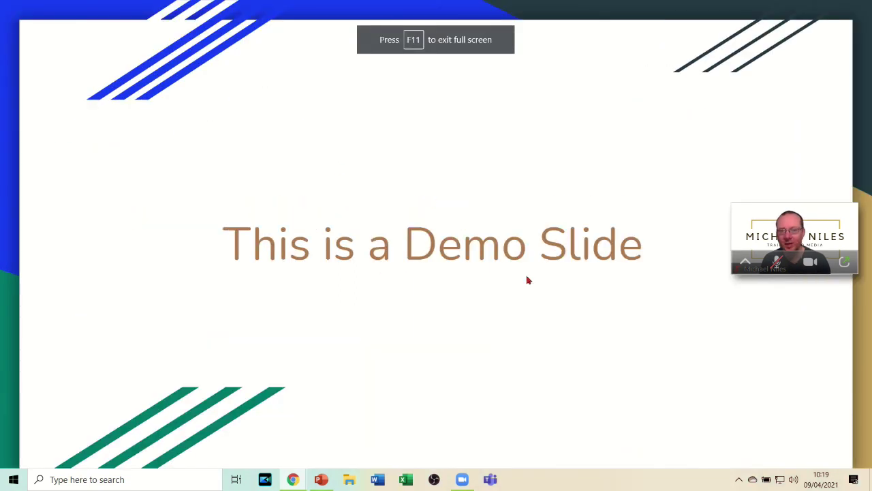
pyautogui.rightClick(442, 161)
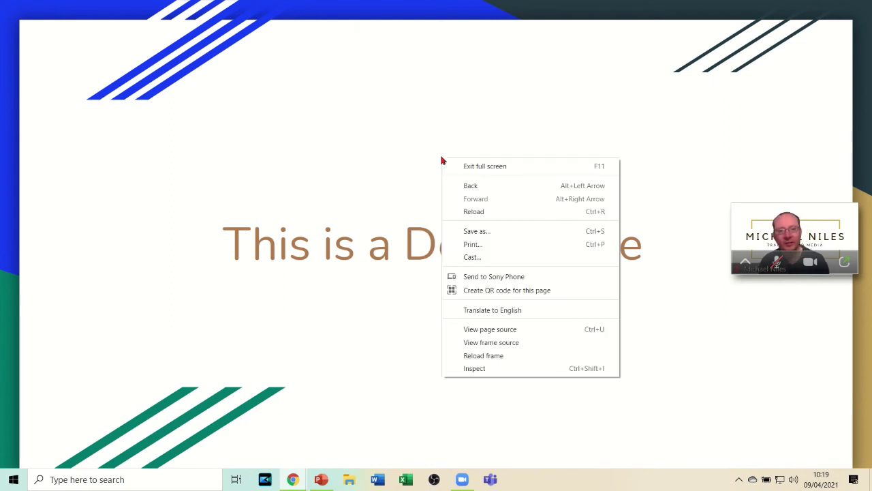
pyautogui.click(491, 170)
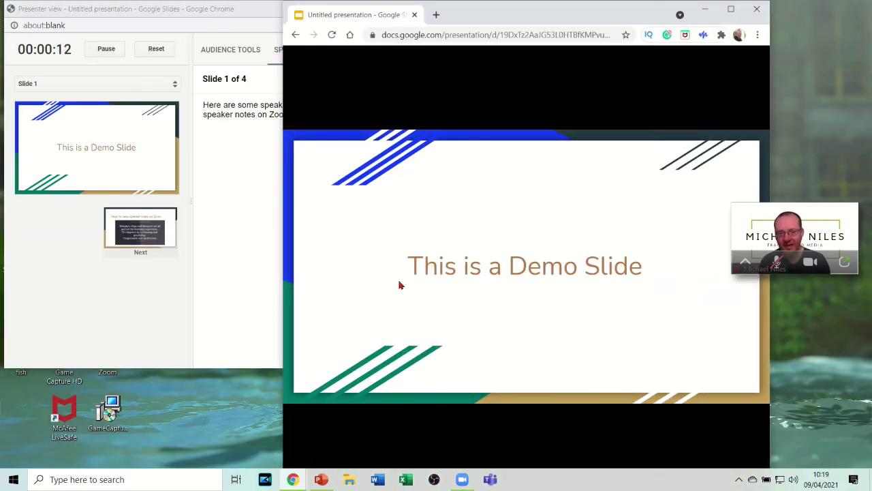
# Switch to the Zoom meeting, share only the Untitled presentation slideshow window with the participants and maximize that window.
pyautogui.click(844, 263)
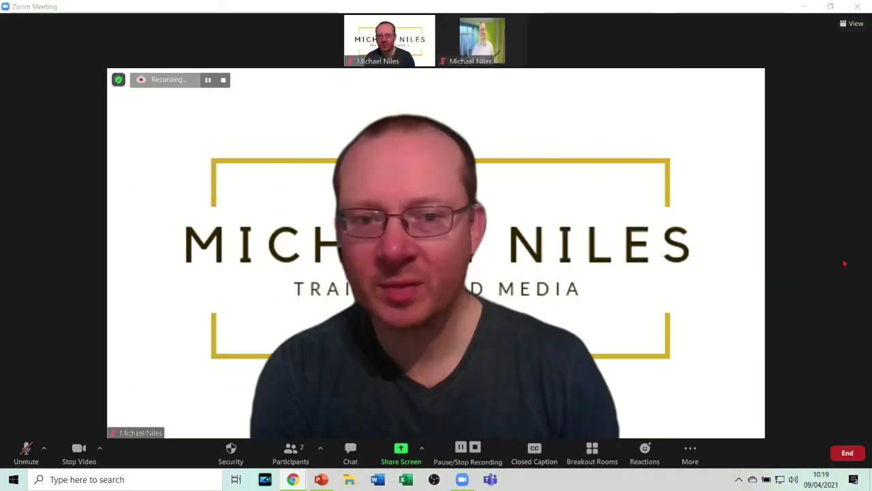
pyautogui.click(401, 450)
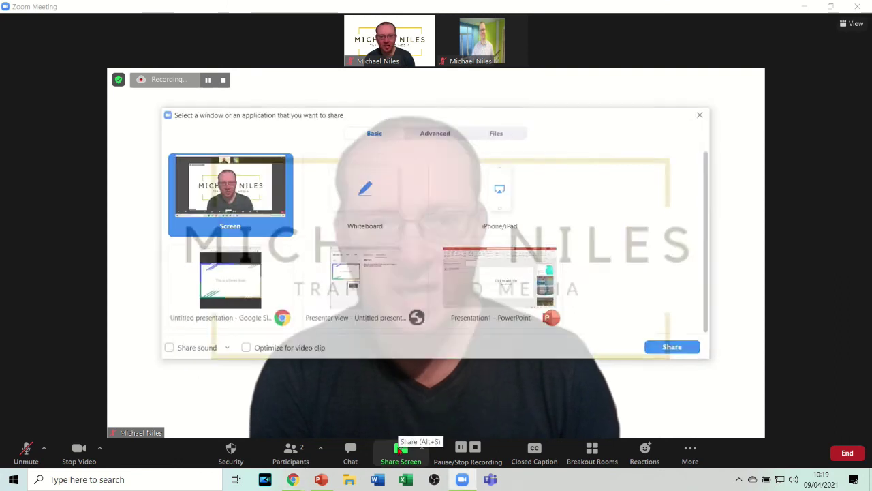
pyautogui.click(218, 283)
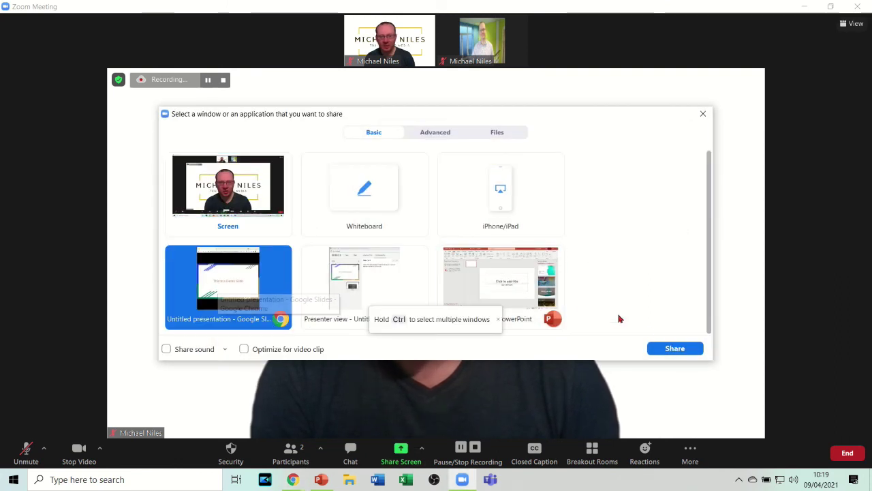
pyautogui.click(673, 348)
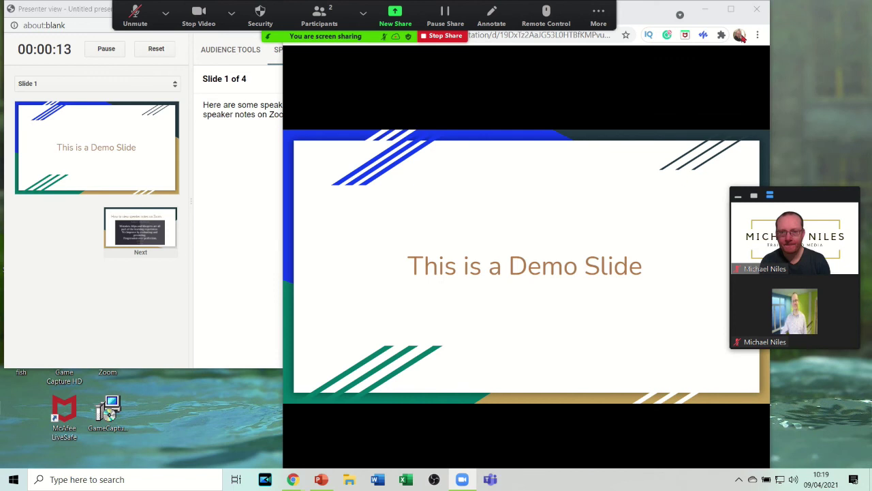
pyautogui.click(730, 9)
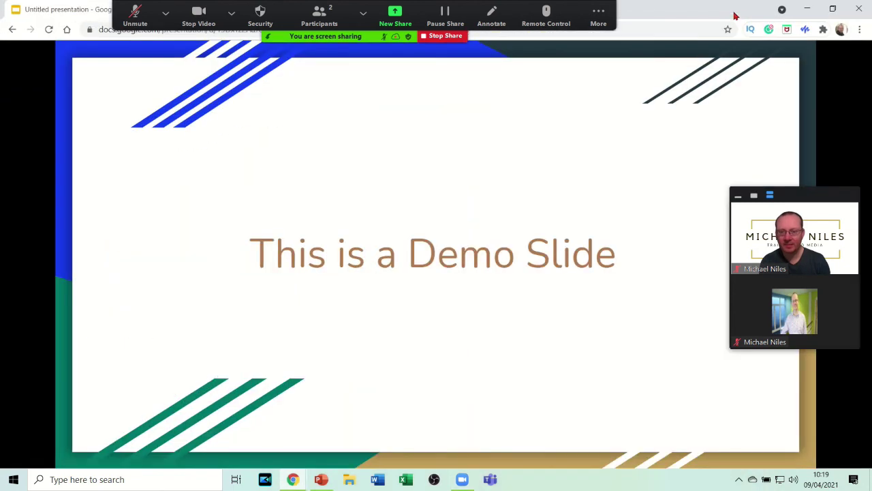
pyautogui.click(598, 11)
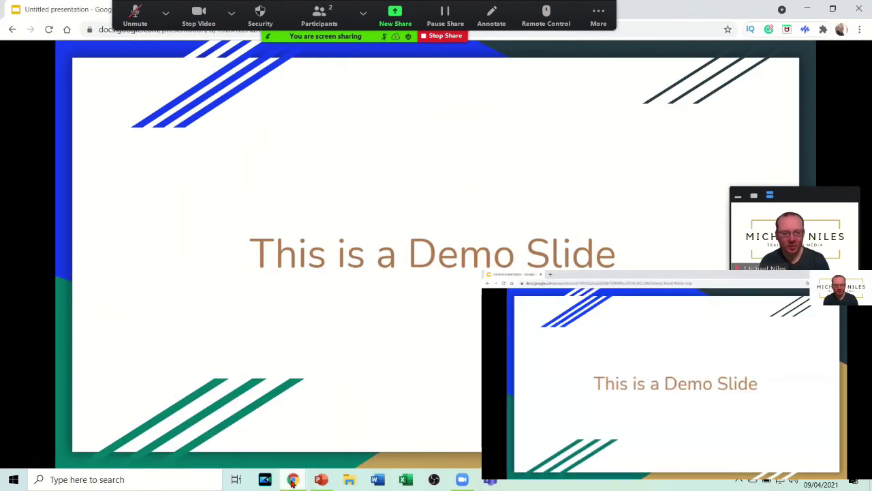
# Bring the presenter view in front of the maximized slideshow, advance through the slides to slide 4 and return to slide 1.
pyautogui.moveTo(292, 480)
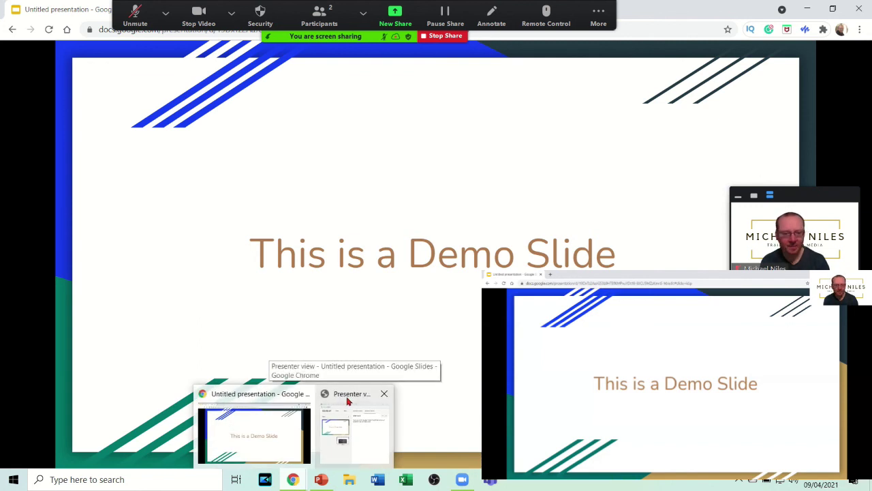
pyautogui.click(348, 402)
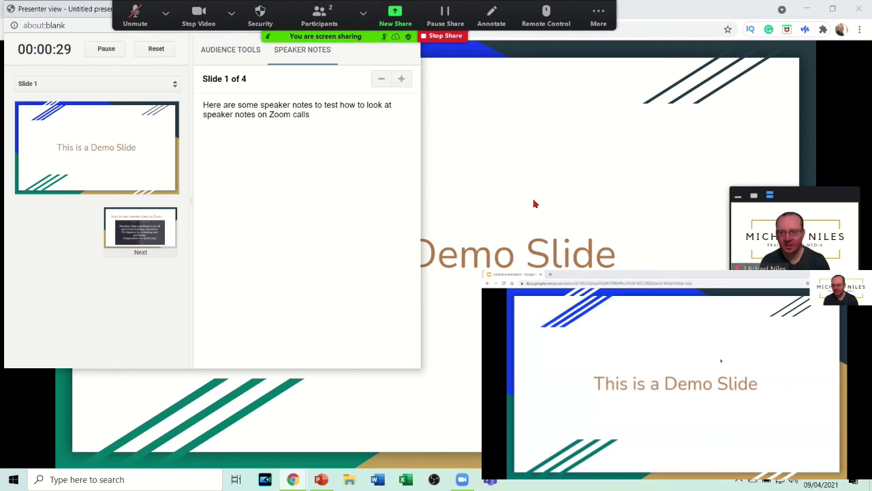
pyautogui.press('Right')
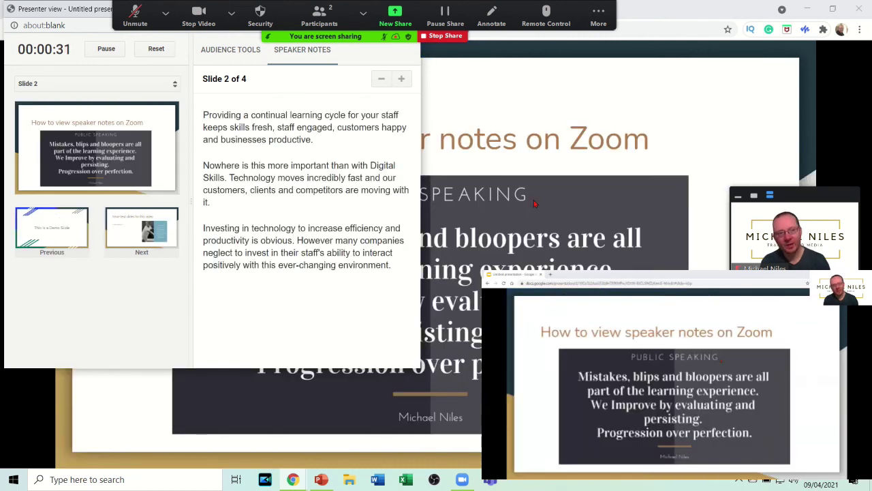
pyautogui.press('Right')
pyautogui.press('Right')
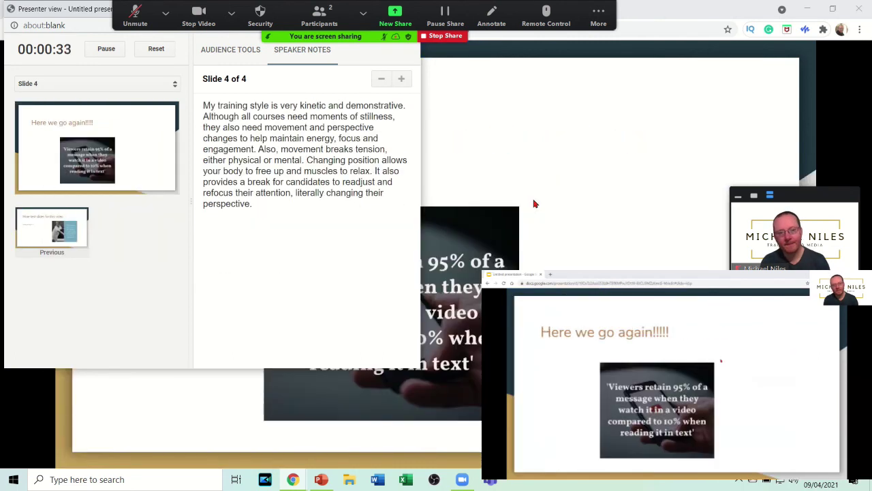
pyautogui.press('Left')
pyautogui.press('Left')
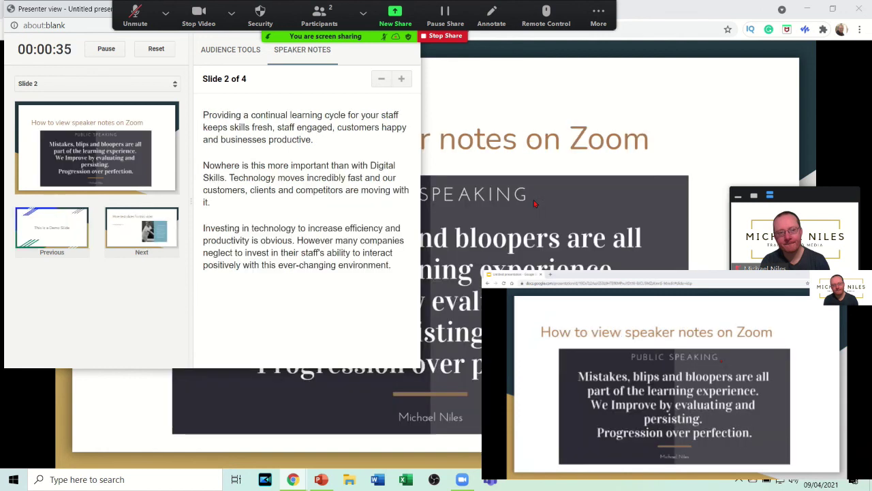
pyautogui.press('Left')
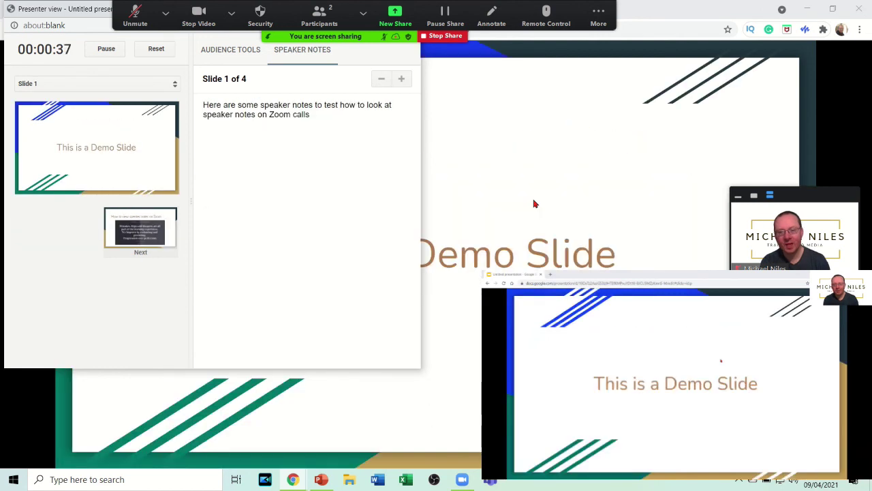